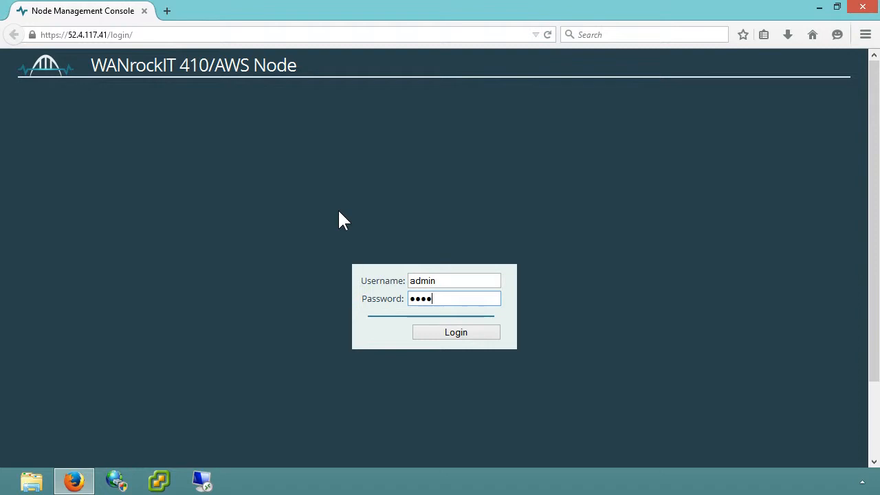
# Log in and add iSCSI as a Port 2 protocol, saving despite the pending reboot.
pyautogui.press('Return')
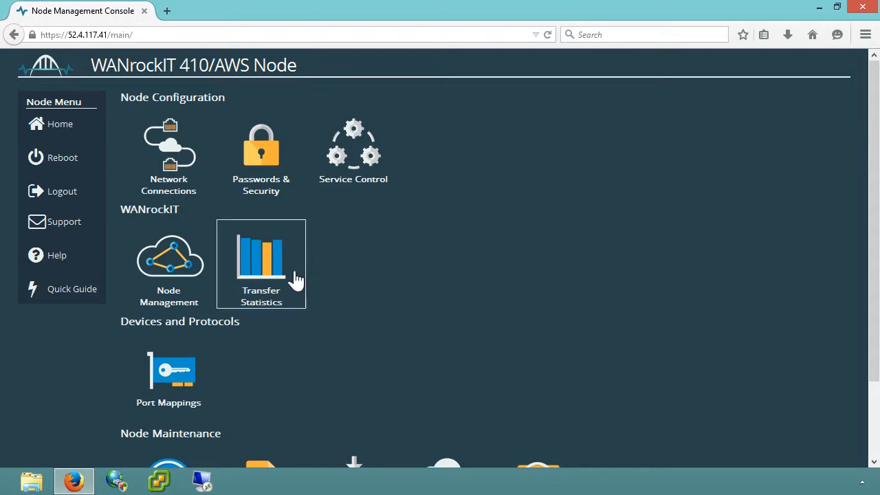
pyautogui.click(198, 350)
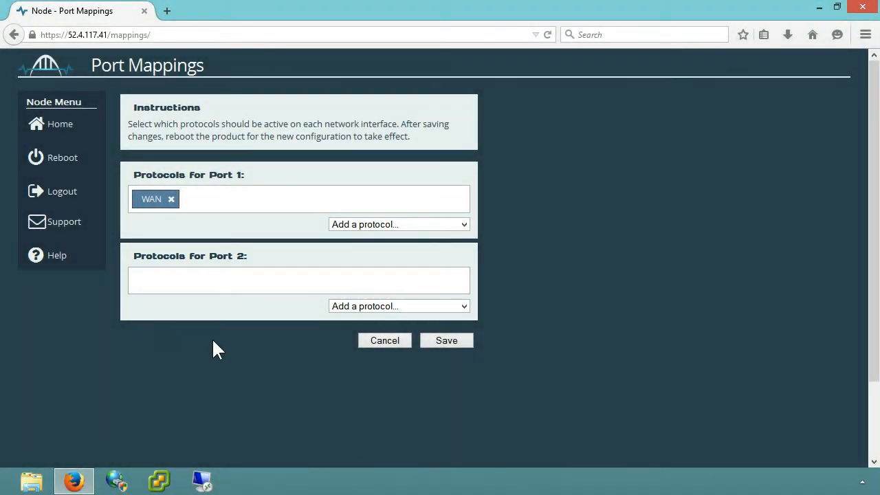
pyautogui.click(342, 309)
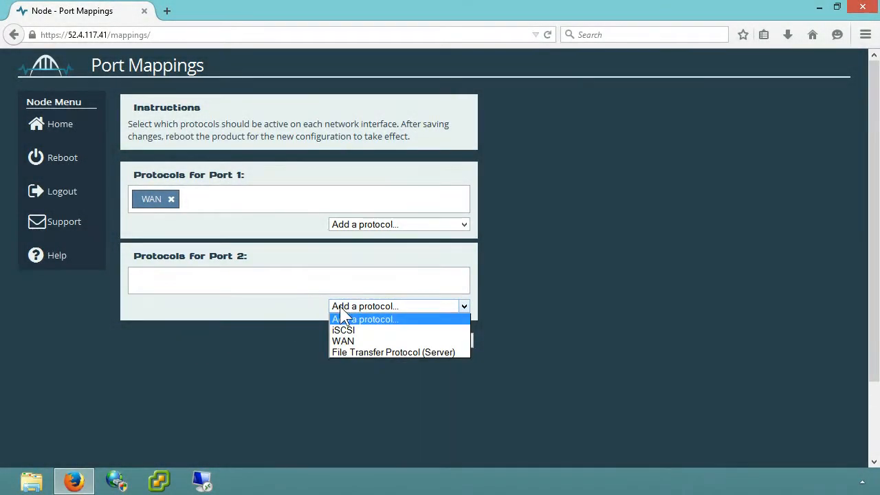
pyautogui.click(375, 330)
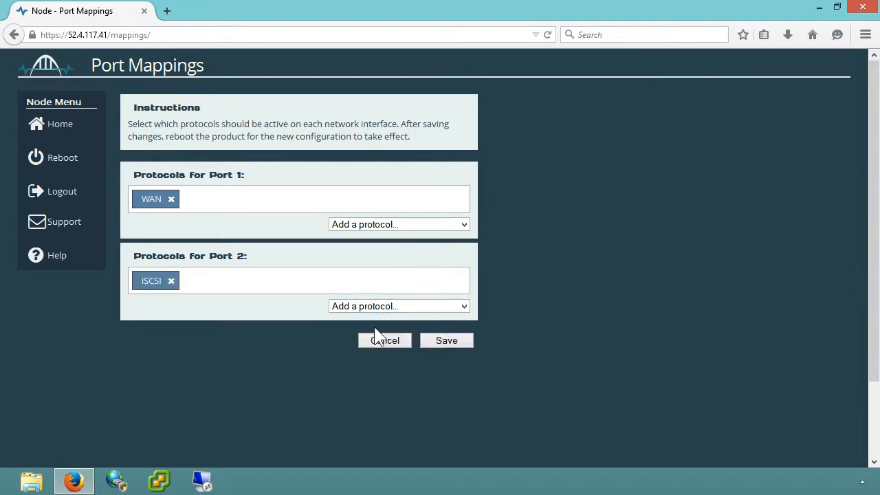
pyautogui.click(431, 344)
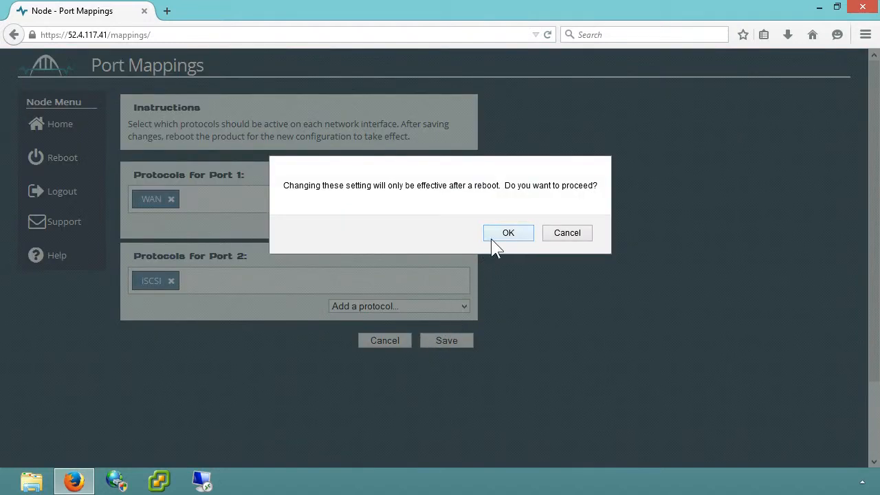
pyautogui.click(508, 233)
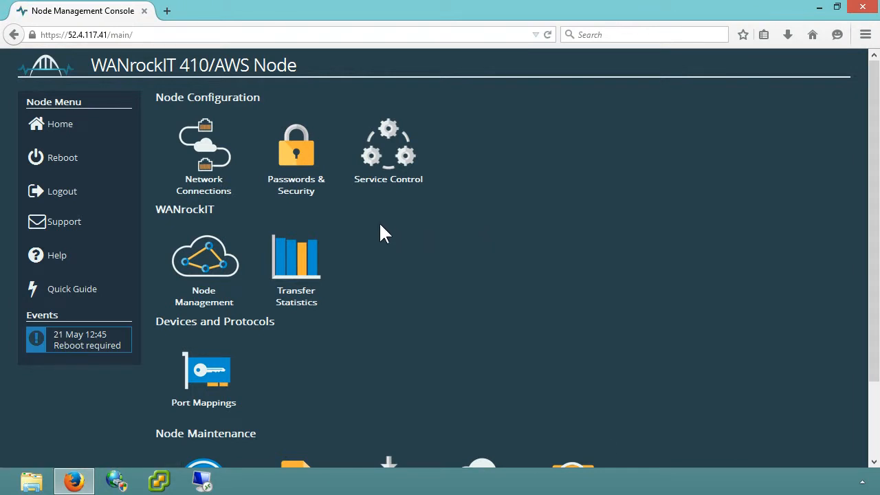
# Reboot the node and log back in with the administrator username and password.
pyautogui.click(104, 165)
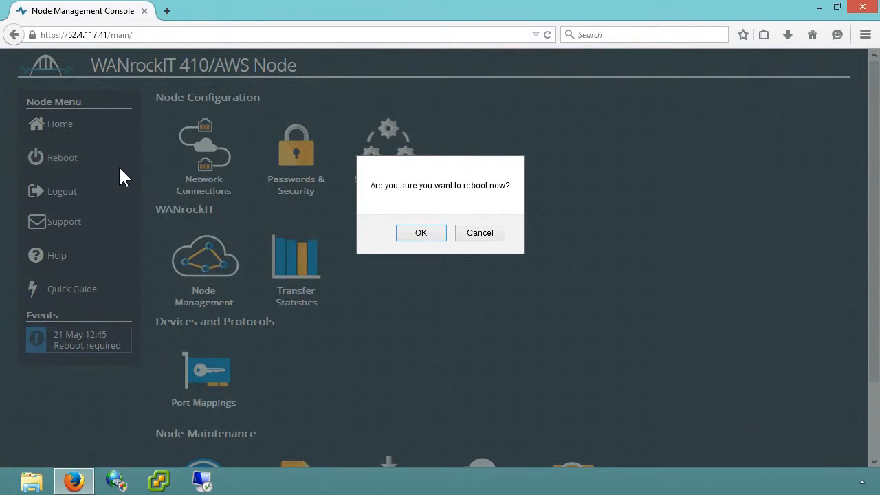
pyautogui.click(413, 234)
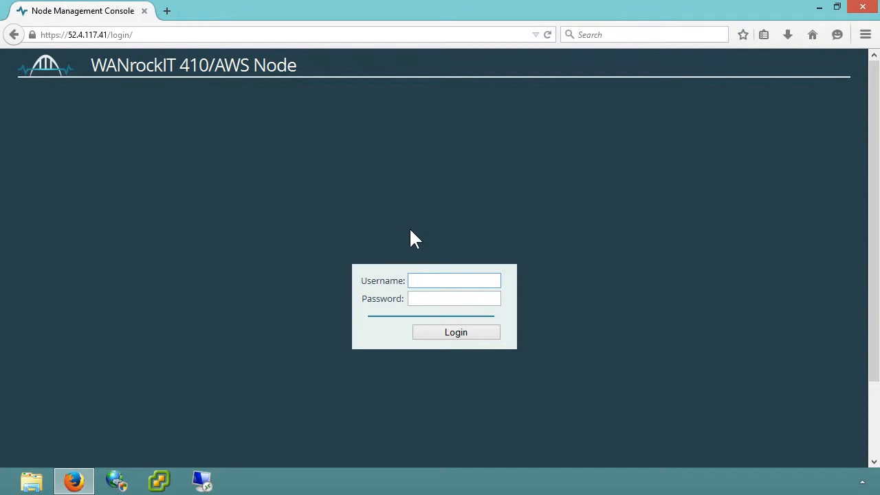
pyautogui.write('admin')
pyautogui.press('Tab')
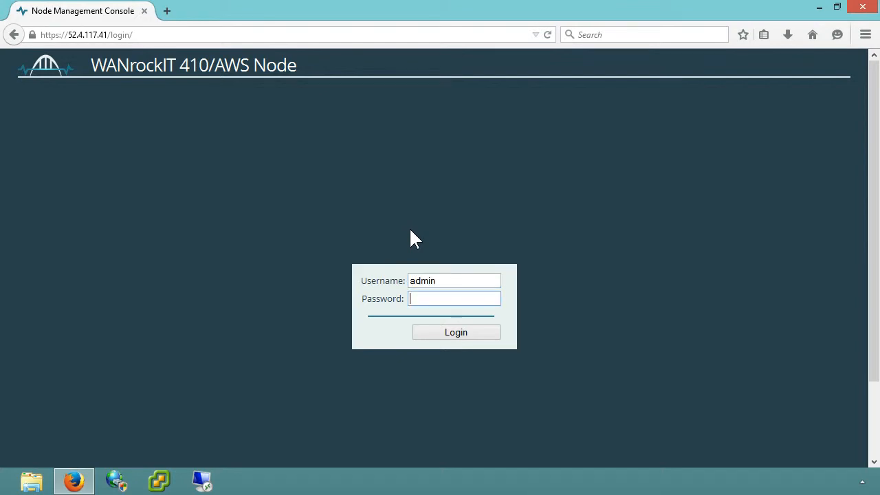
pyautogui.write('********')
pyautogui.click(427, 331)
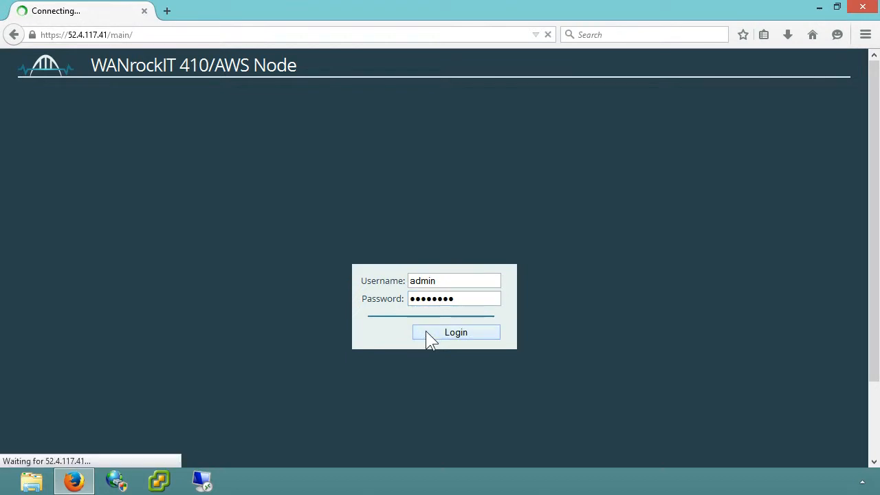
# Copy the full iSCSI IQN value from the node's System Information page.
pyautogui.scroll(-3, 426, 335)
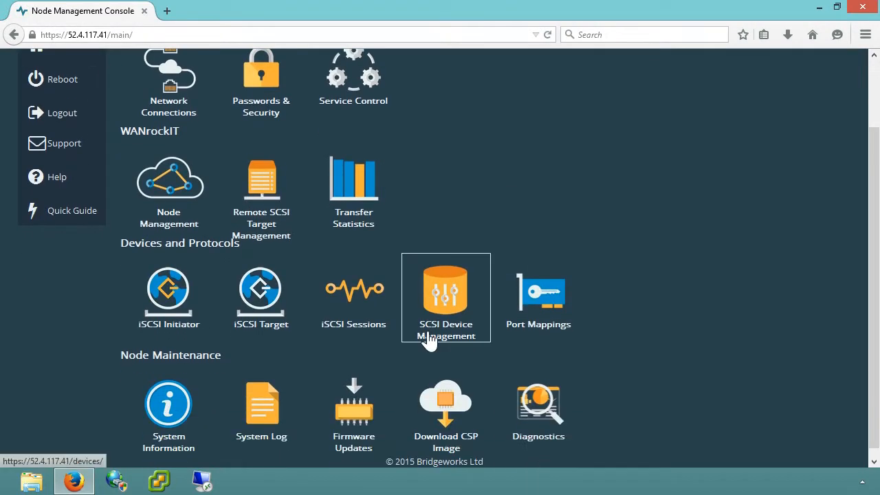
pyautogui.click(206, 392)
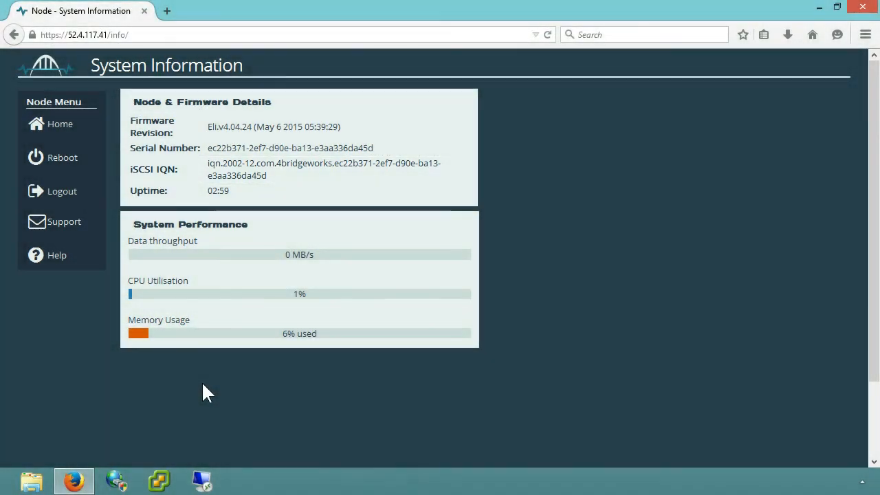
pyautogui.tripleClick(266, 167)
pyautogui.rightClick(266, 167)
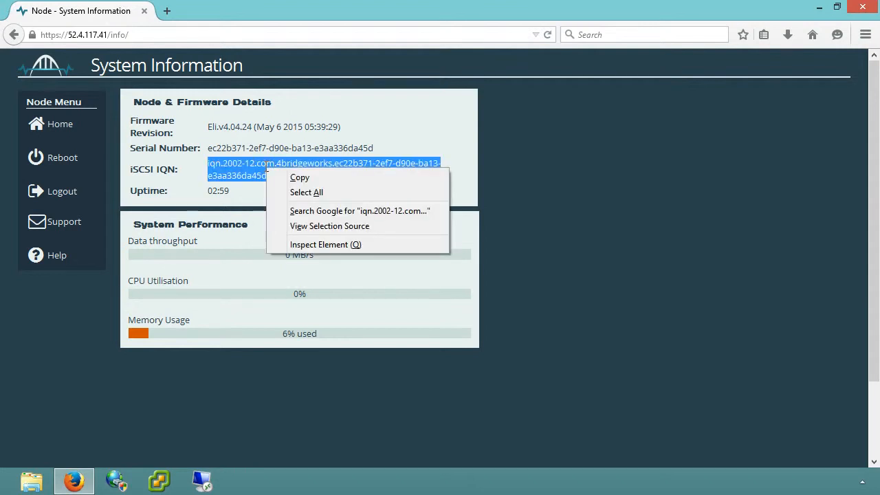
pyautogui.click(283, 174)
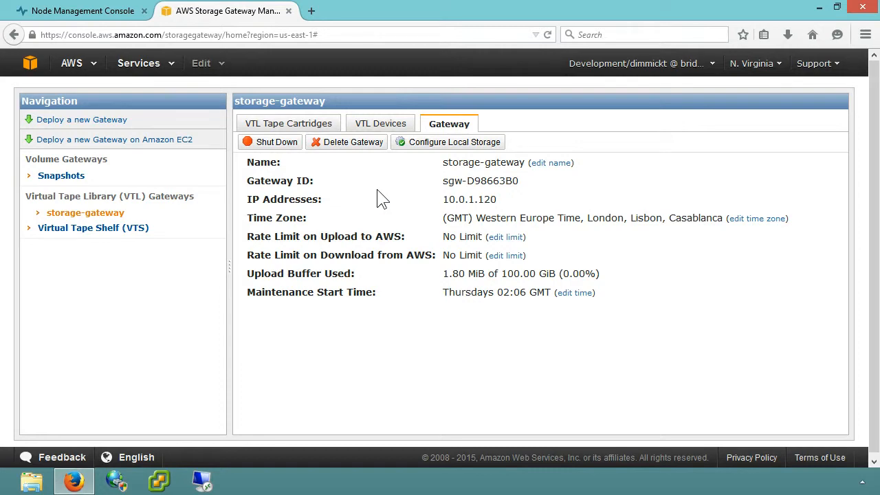
# Open Configure CHAP Authentication for sgw-d98663b0-tapedrive-01 from the VTL Devices list.
pyautogui.click(380, 131)
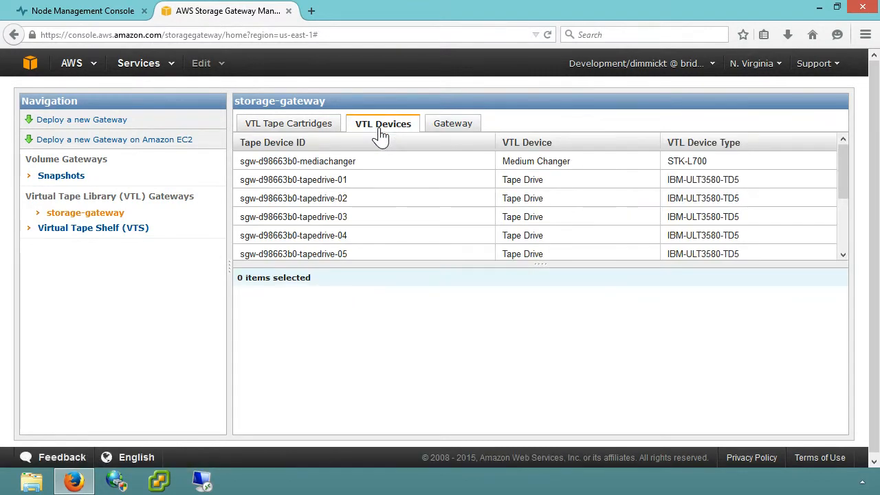
pyautogui.click(380, 185)
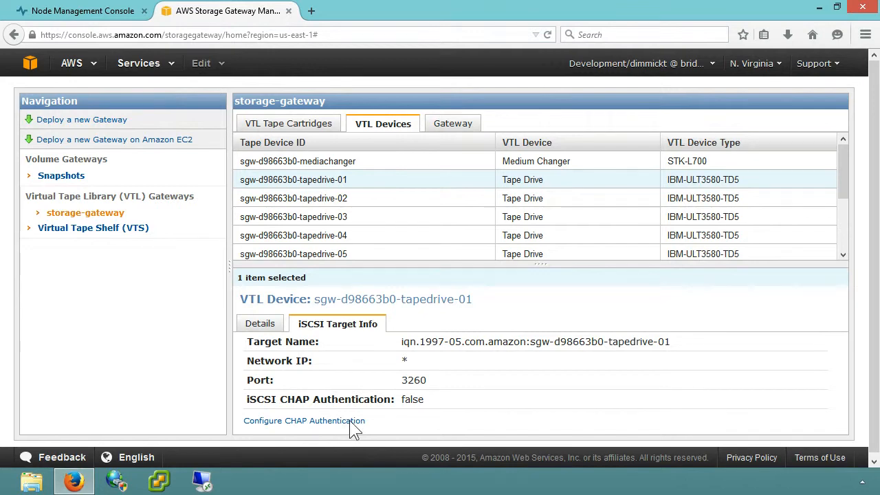
pyautogui.click(352, 422)
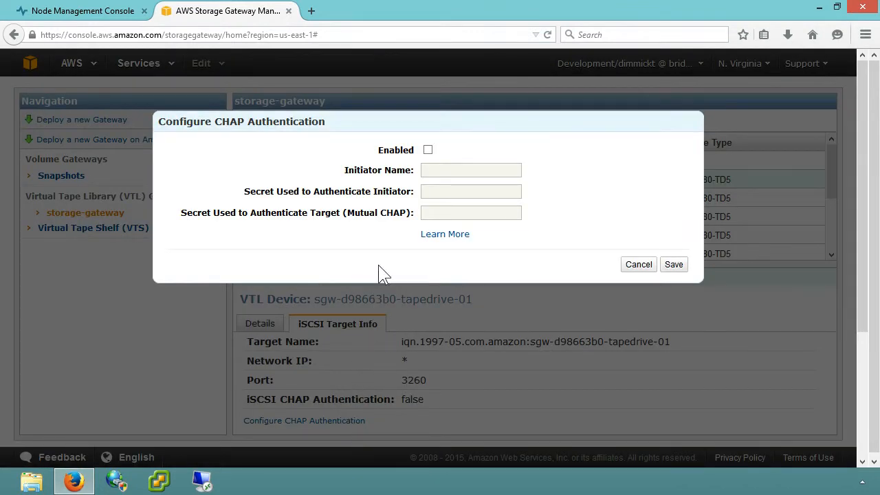
# Enable CHAP on tapedrive-01 with the pasted node IQN and both secrets, and save.
pyautogui.click(428, 152)
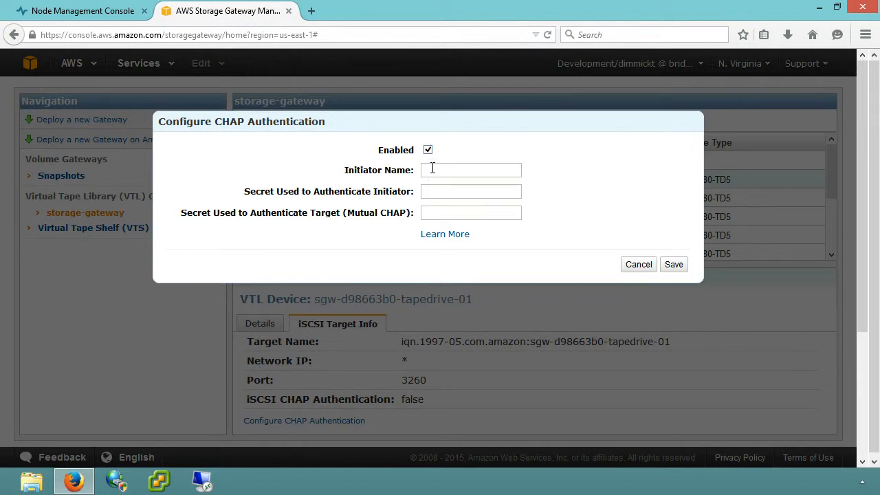
pyautogui.rightClick(432, 169)
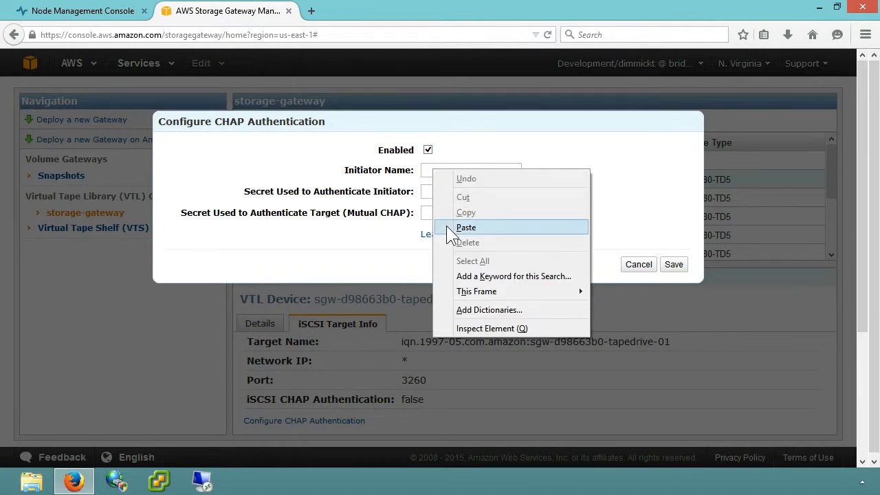
pyautogui.click(447, 226)
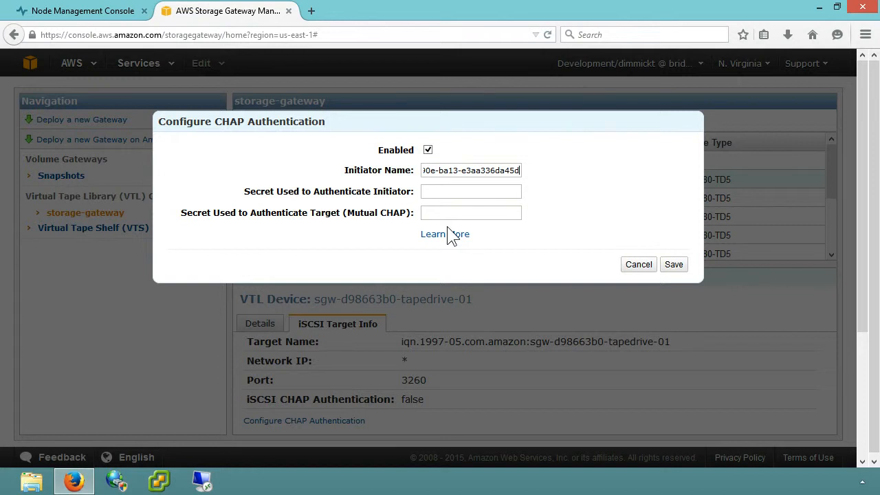
pyautogui.click(442, 191)
pyautogui.write('initiatorsecre')
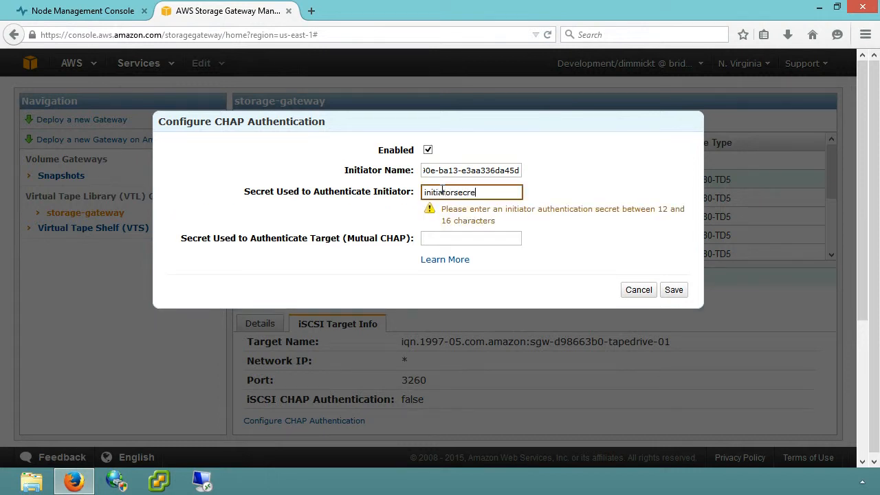
pyautogui.write('t')
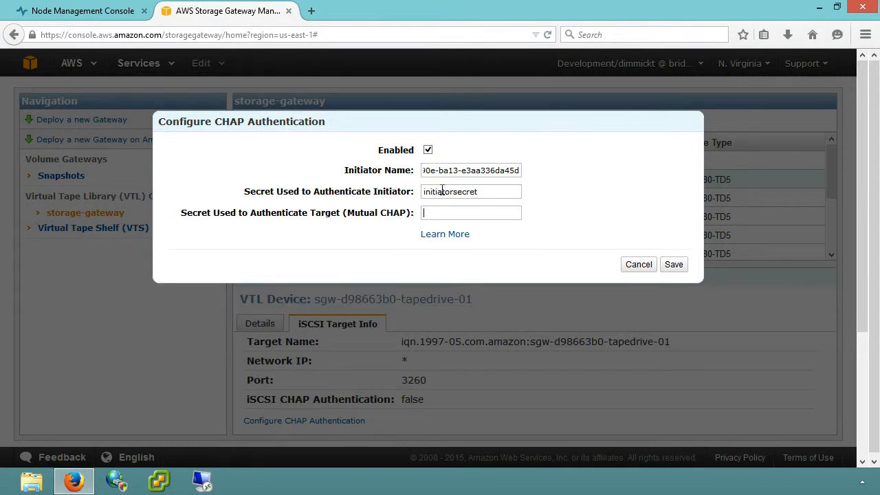
pyautogui.write('targetsec')
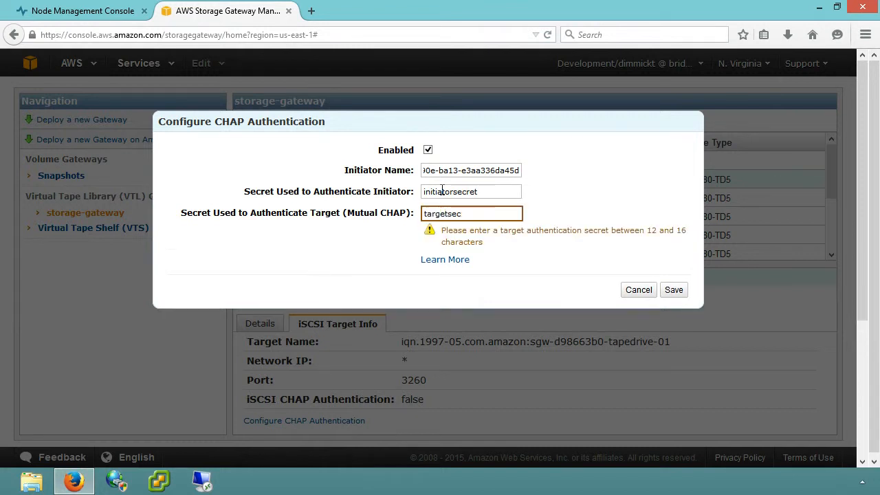
pyautogui.write('ret')
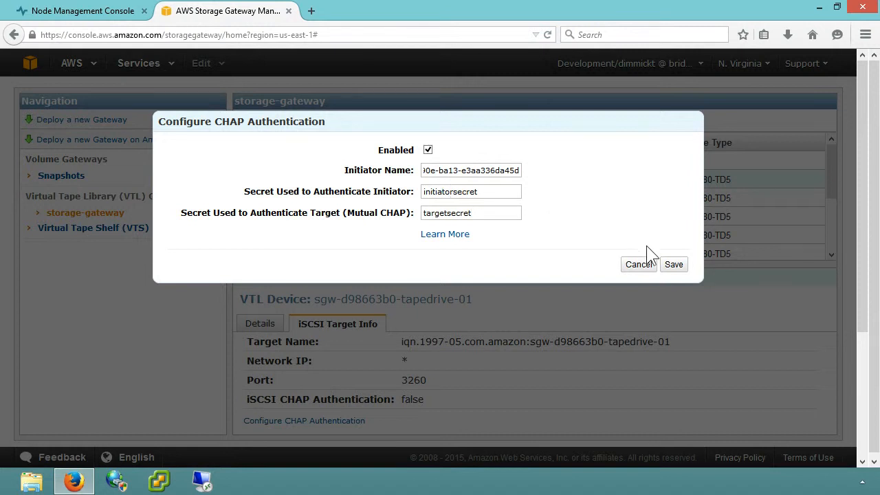
pyautogui.click(671, 269)
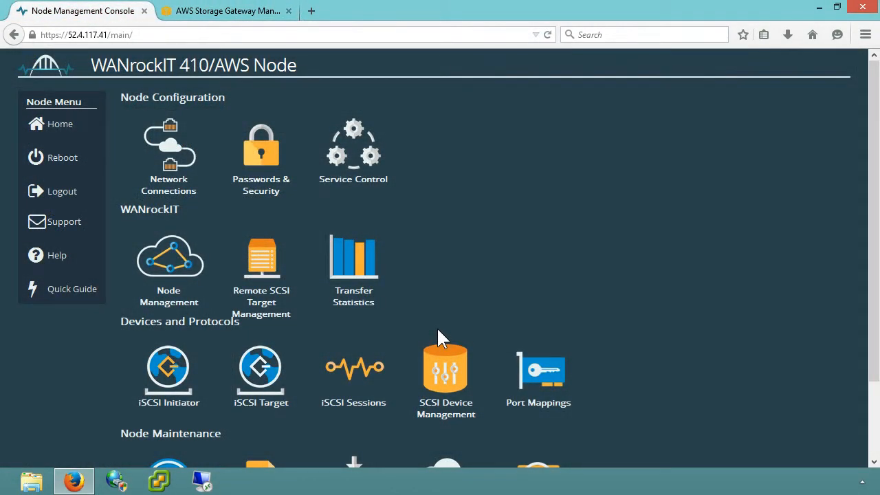
# Add 10.0.1.120 as a discovery target portal in the node's iSCSI Initiator settings.
pyautogui.click(206, 354)
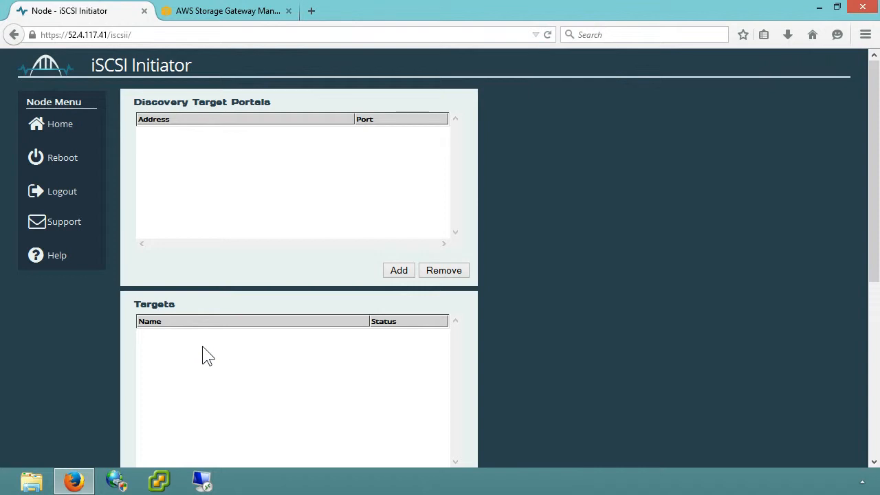
pyautogui.click(394, 275)
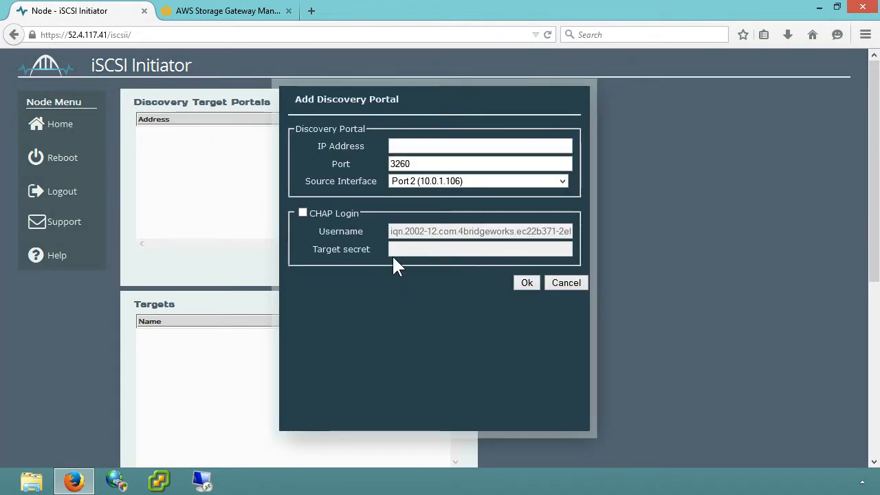
pyautogui.click(420, 147)
pyautogui.write('10.0')
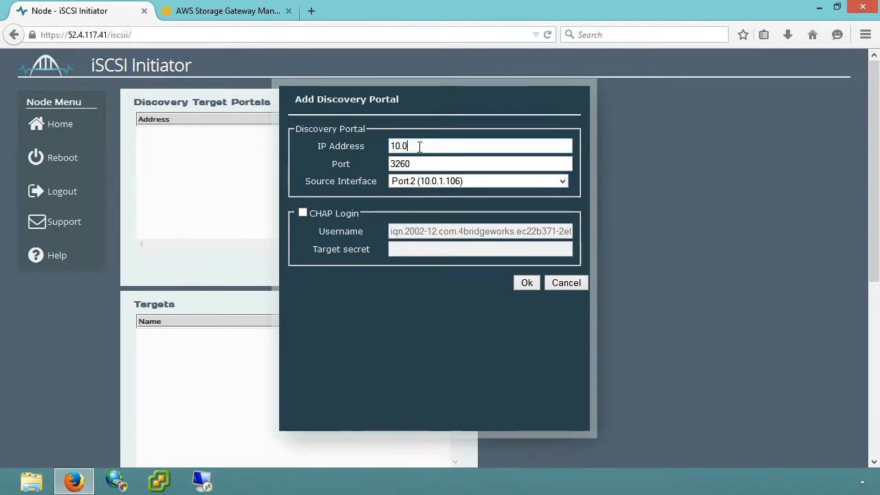
pyautogui.write('.1.')
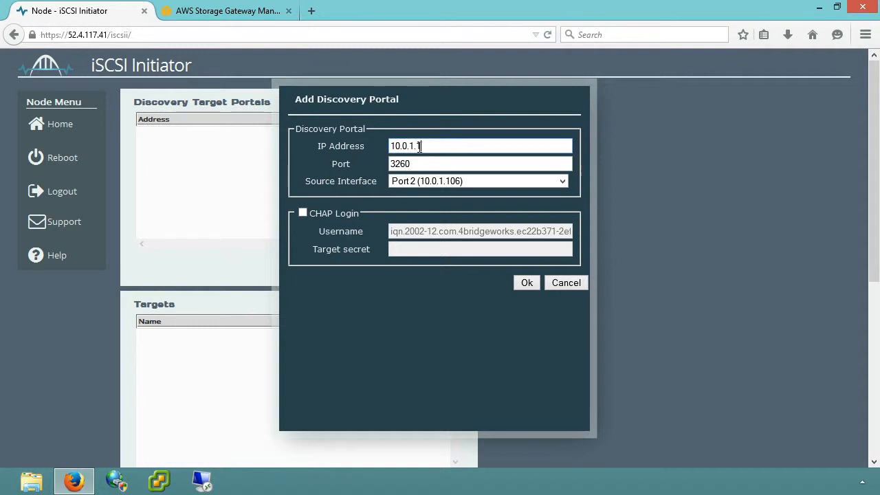
pyautogui.write('120')
pyautogui.click(518, 287)
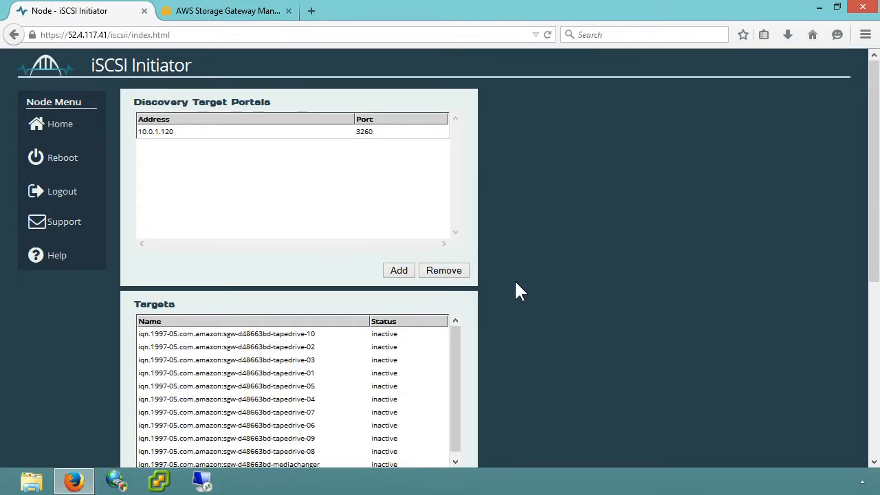
# Select the tapedrive-01 target in the Targets list and start its Log On.
pyautogui.scroll(-2, 514, 279)
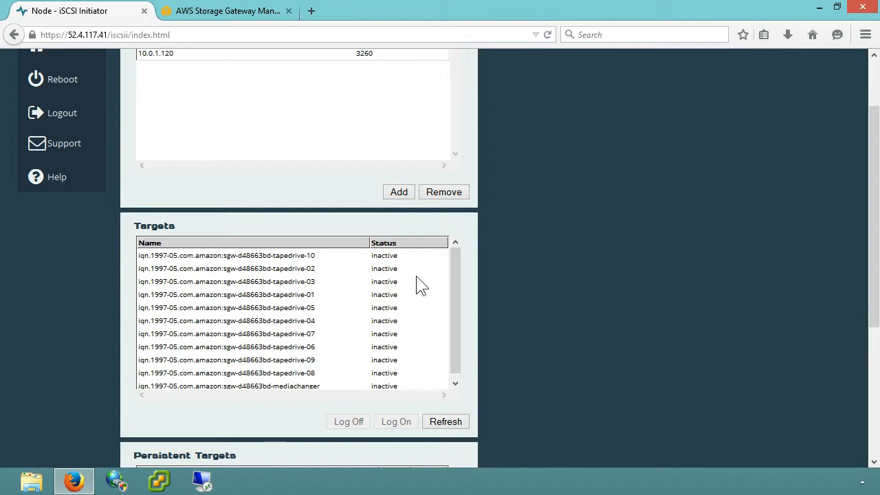
pyautogui.click(405, 300)
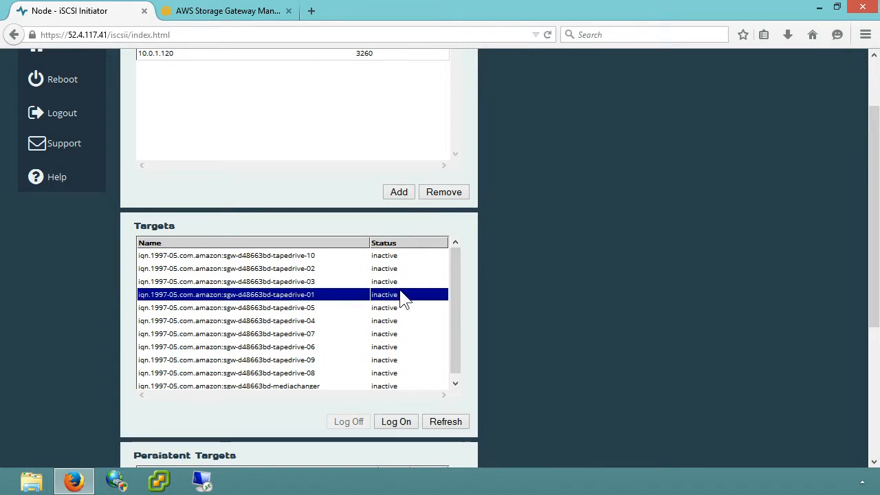
pyautogui.click(391, 426)
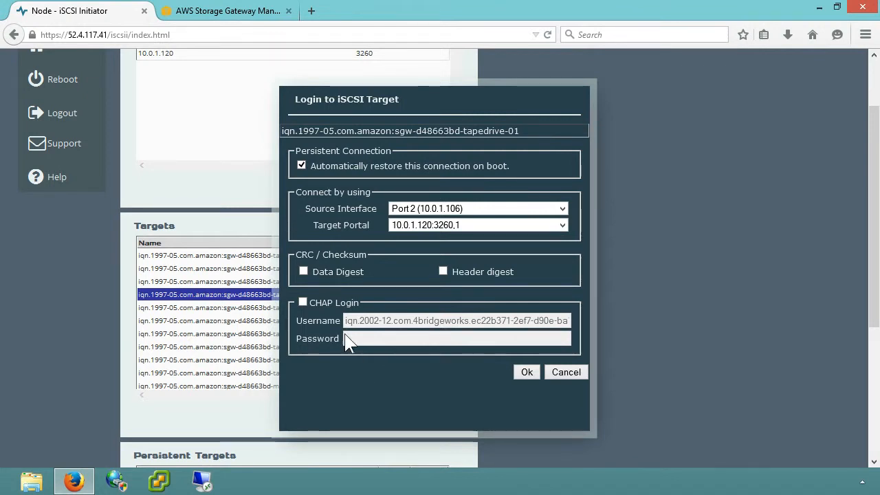
# Log on to tapedrive-01 with CHAP and the target secret, then open SCSI Device Management.
pyautogui.click(335, 304)
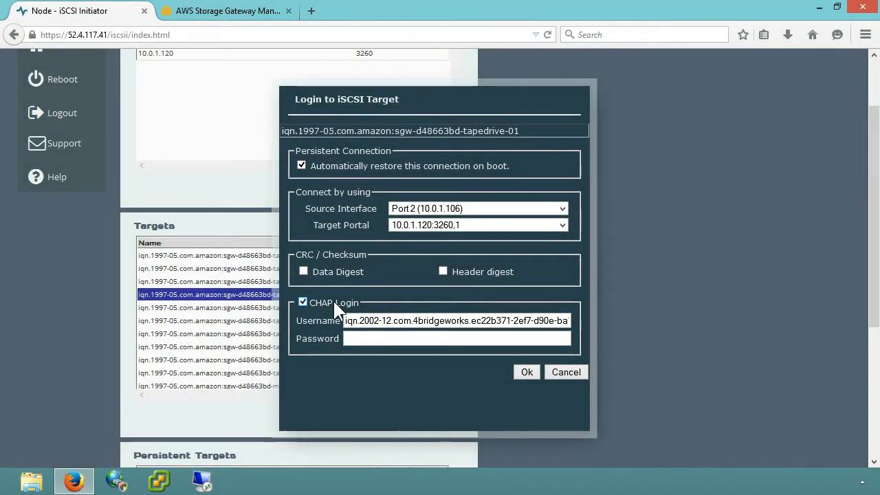
pyautogui.click(363, 339)
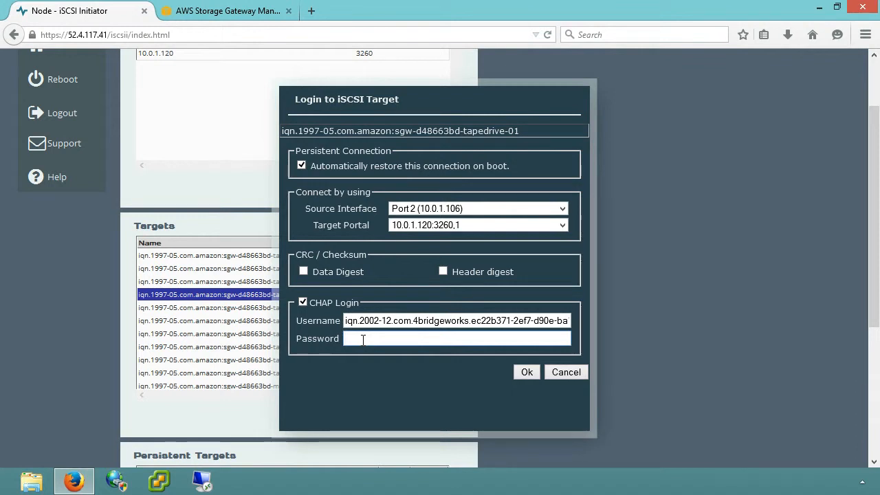
pyautogui.write('•••••••')
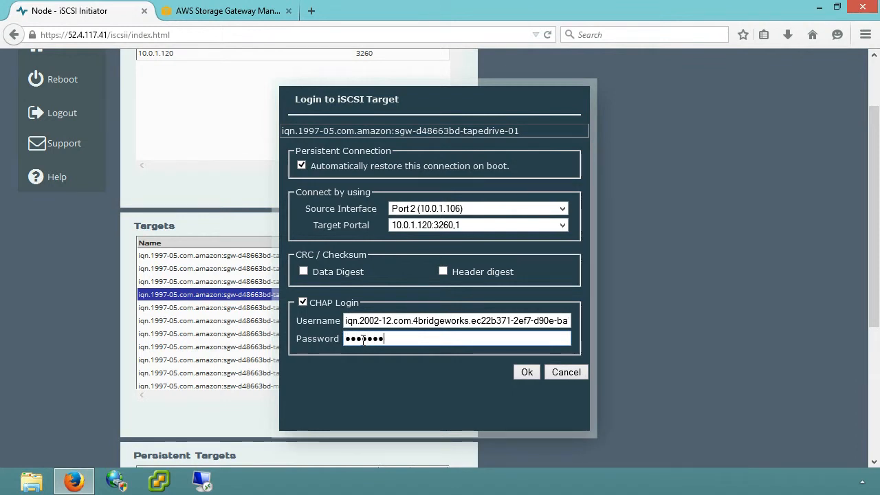
pyautogui.write('••••••')
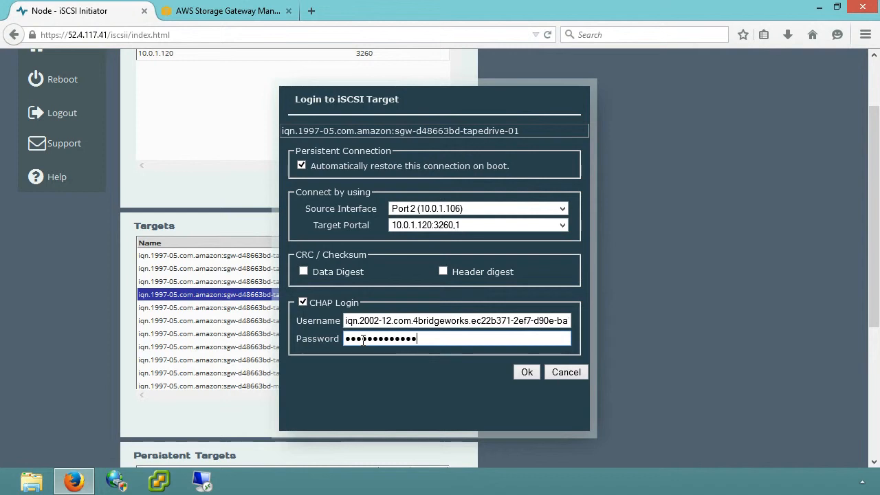
pyautogui.write('••')
pyautogui.click(525, 372)
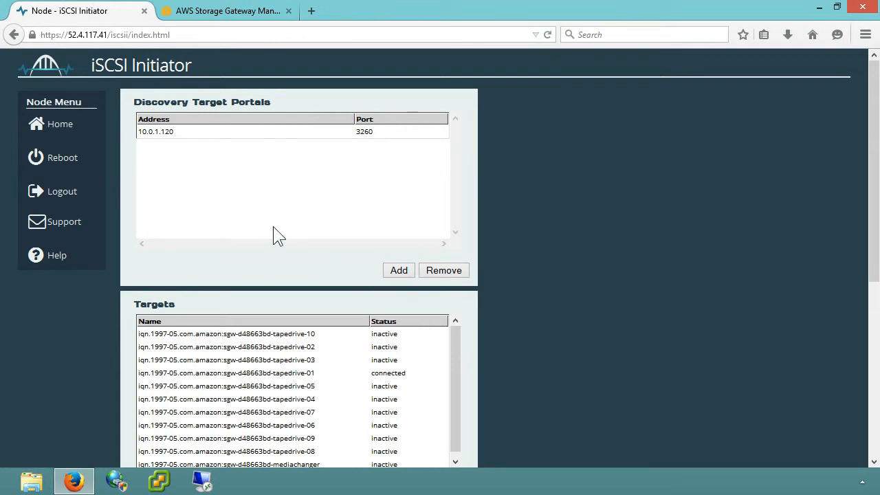
pyautogui.click(90, 132)
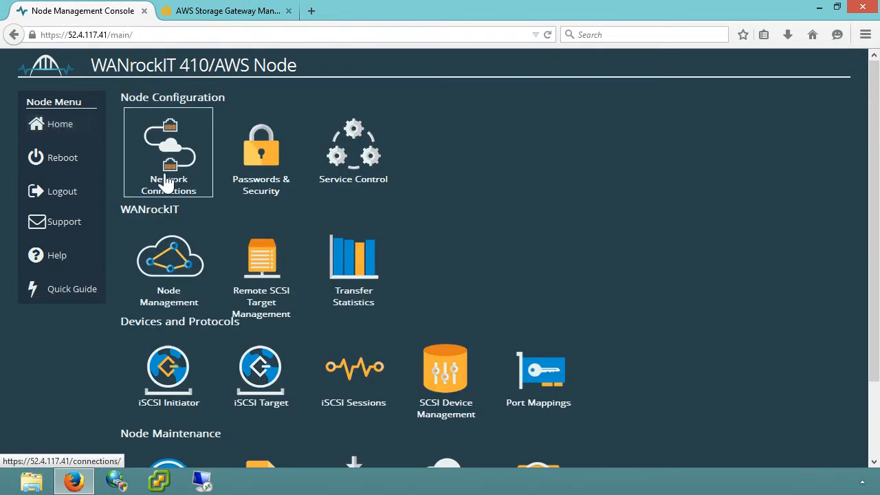
pyautogui.click(408, 341)
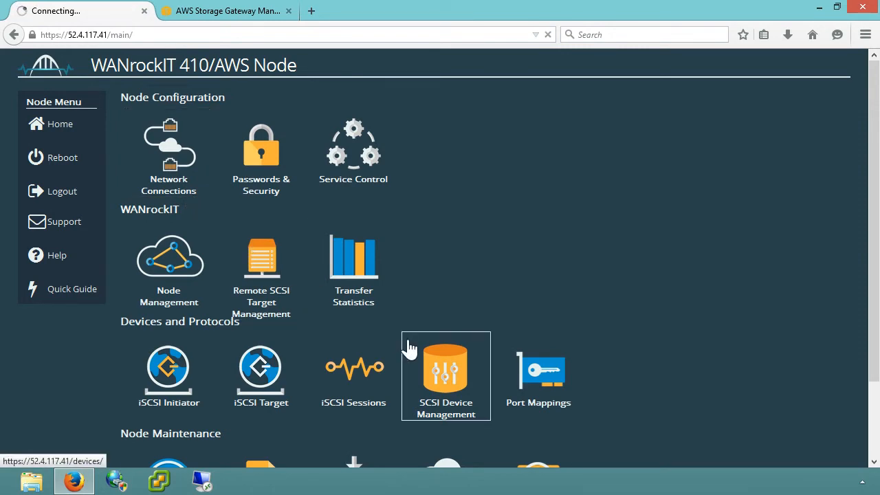